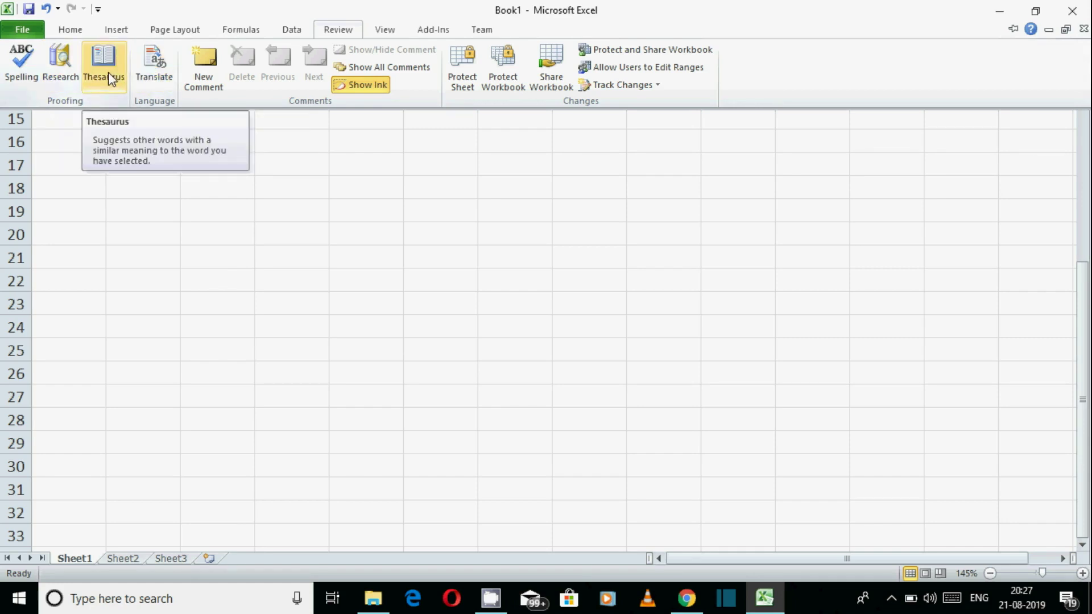
- Open the Research pane, docked beside the worksheet and narrowed to leave more columns in view
{"action": "left_click", "coordinate": [66, 77]}
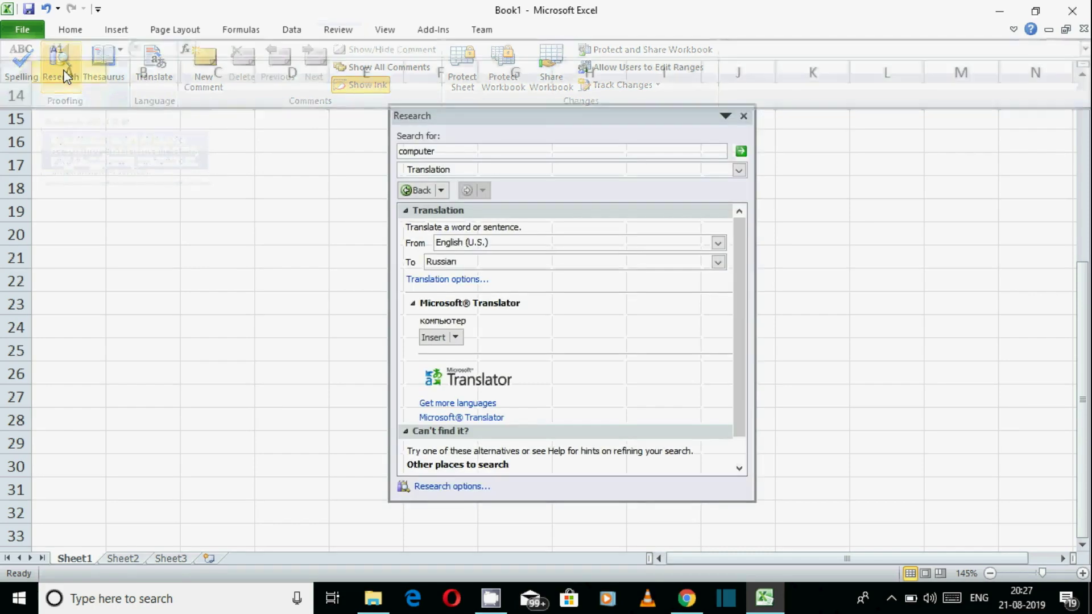
{"action": "left_click_drag", "start_coordinate": [473, 119], "coordinate": [1086, 116]}
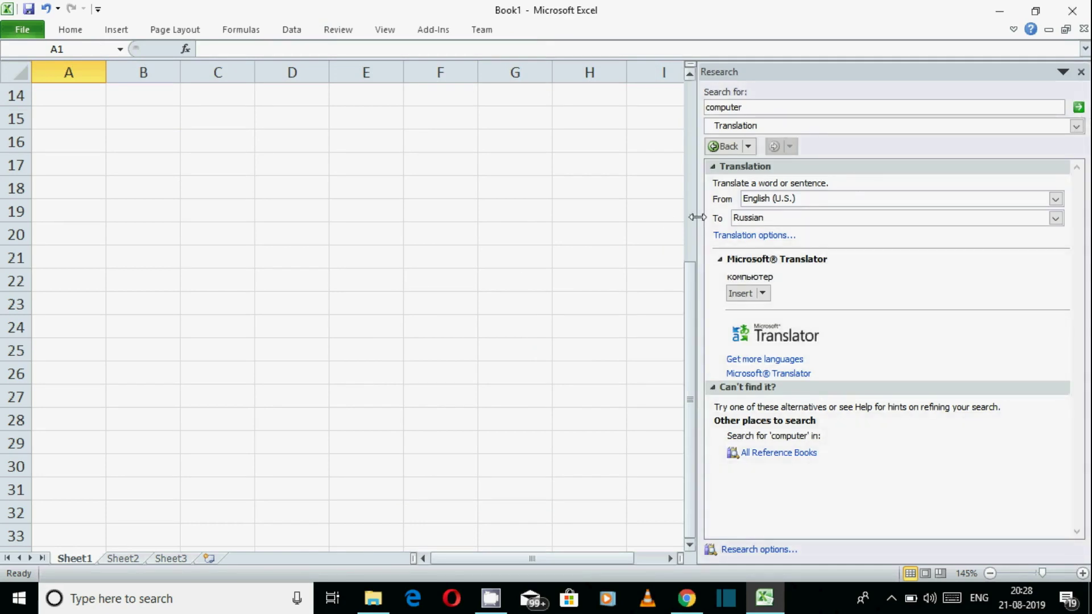
{"action": "left_click_drag", "start_coordinate": [710, 217], "coordinate": [855, 230]}
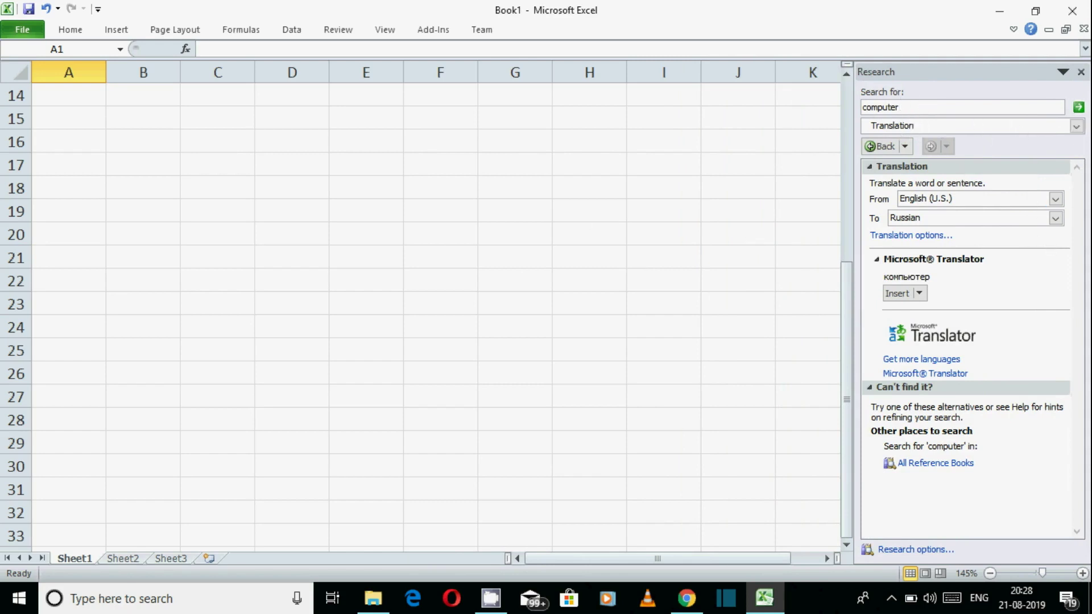
- Search for "computer" in All Reference Books and expand the Thesaurus: English (U.K.) results
{"action": "left_click", "coordinate": [1076, 126]}
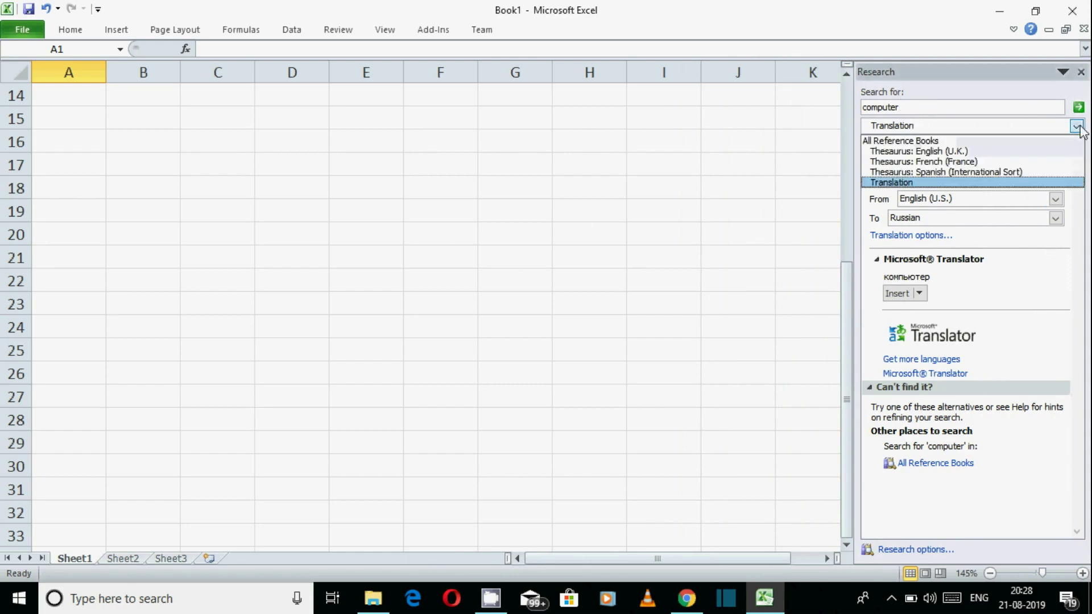
{"action": "left_click", "coordinate": [923, 141]}
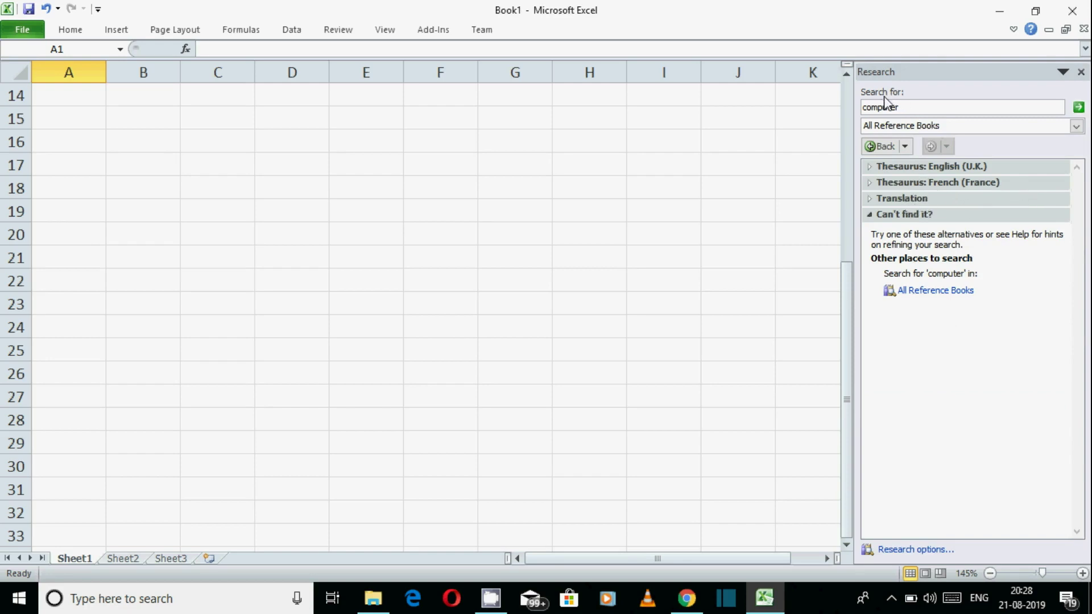
{"action": "left_click_drag", "start_coordinate": [904, 108], "coordinate": [867, 114]}
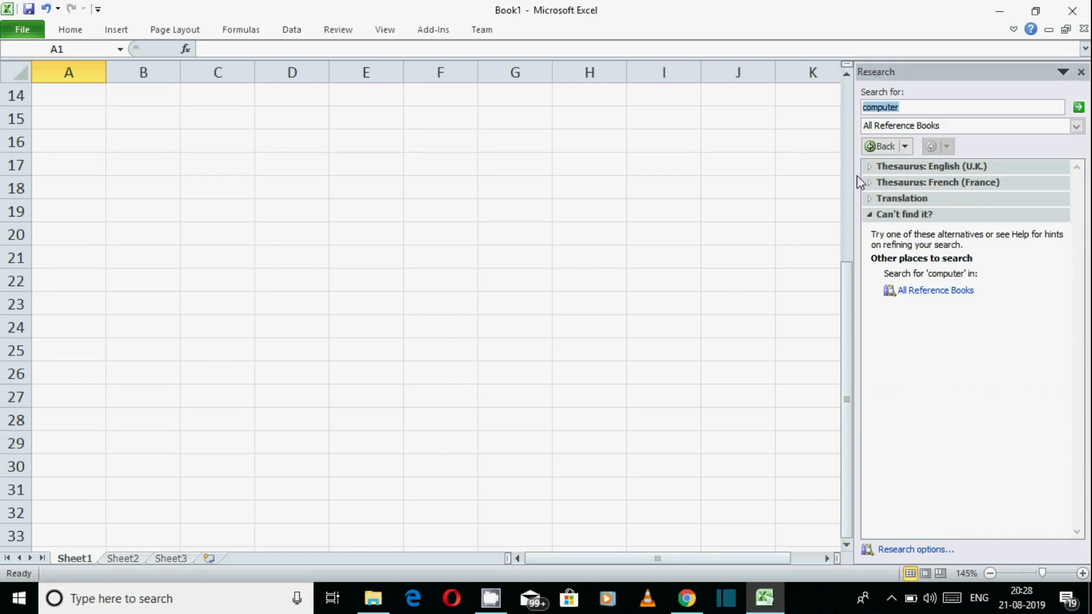
{"action": "left_click", "coordinate": [1078, 107]}
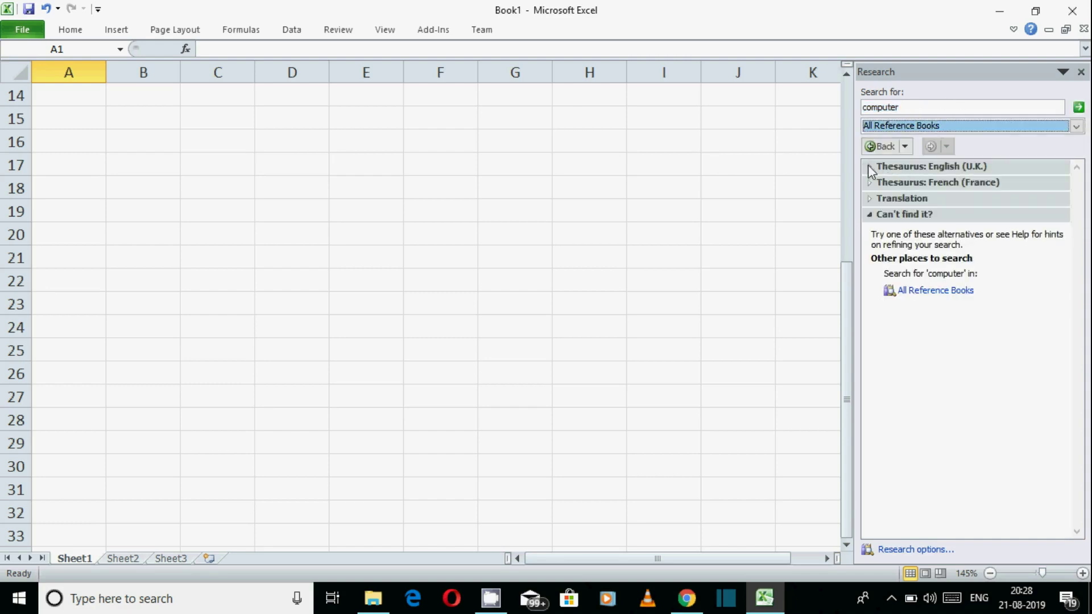
{"action": "left_click", "coordinate": [869, 166]}
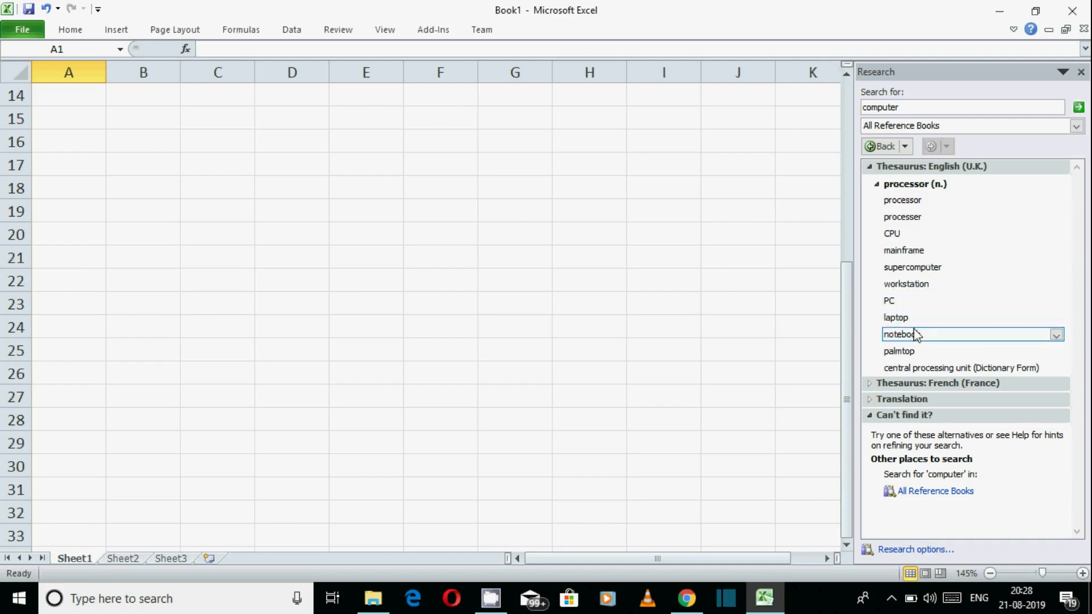
- Look up the synonym CPU from the thesaurus results and expand its Translation section
{"action": "left_click", "coordinate": [1058, 337]}
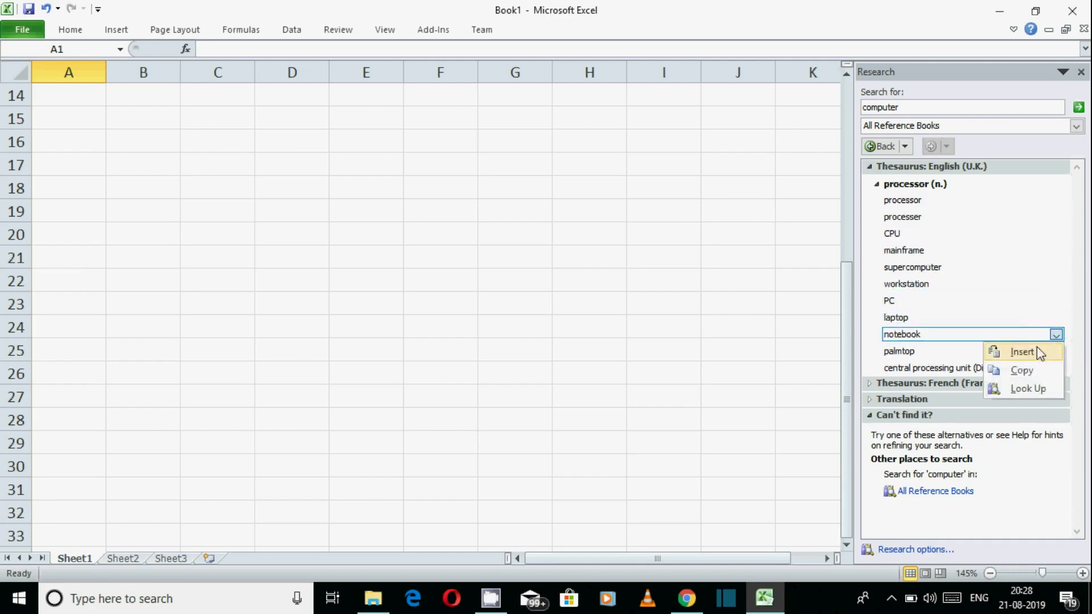
{"action": "left_click", "coordinate": [892, 234]}
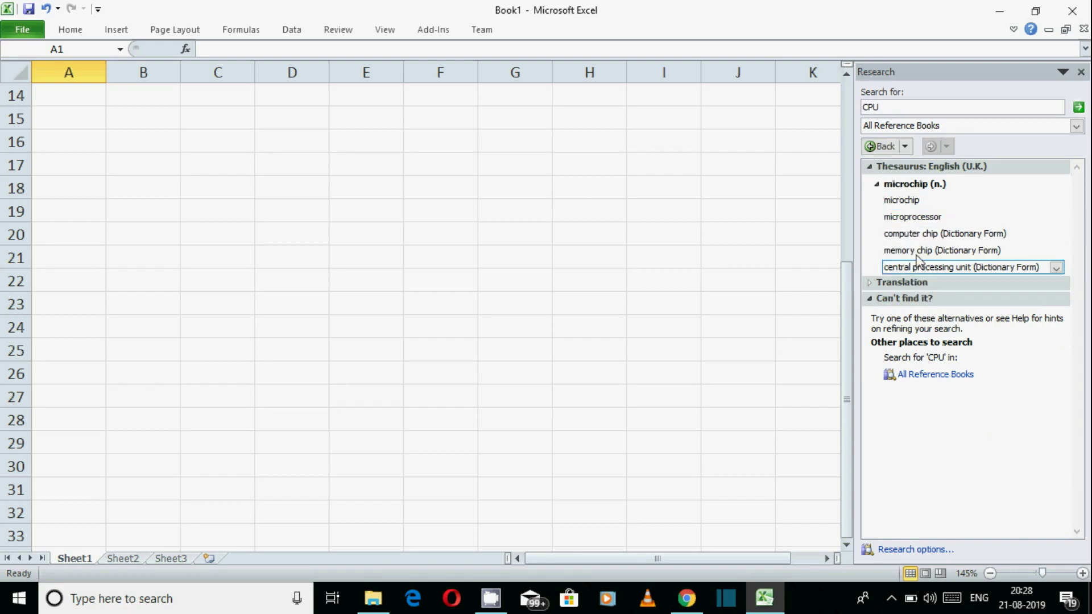
{"action": "left_click", "coordinate": [871, 283]}
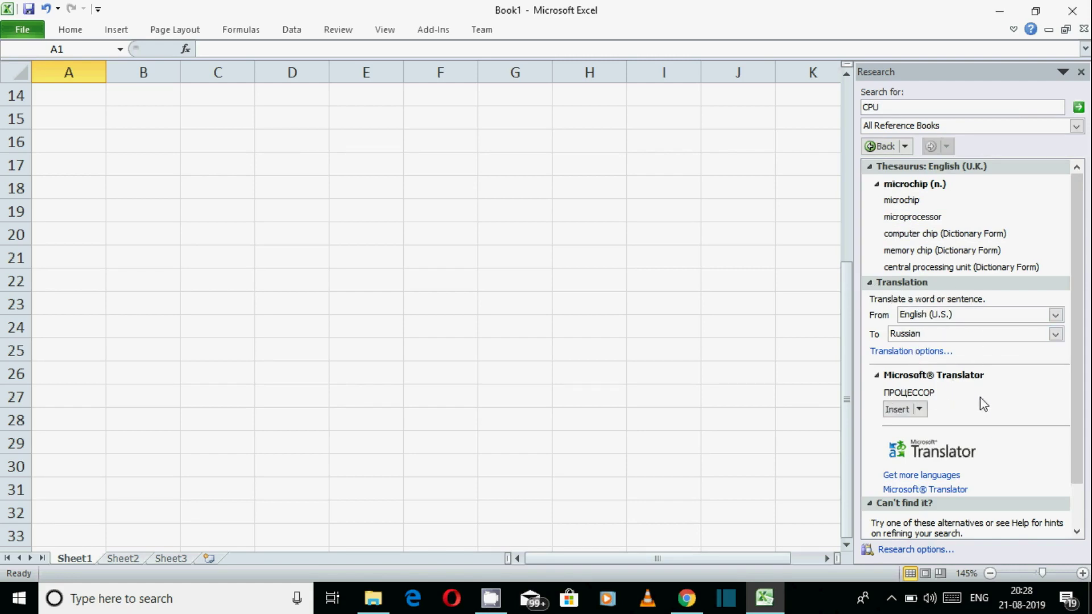
{"action": "left_click", "coordinate": [871, 283]}
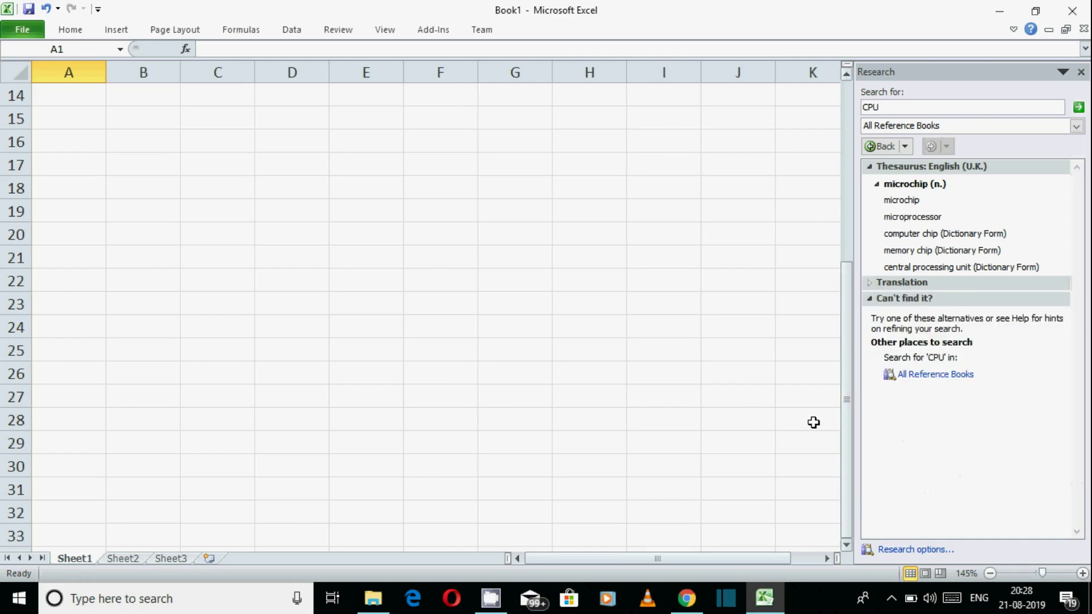
{"action": "left_click", "coordinate": [871, 285]}
{"action": "left_click", "coordinate": [871, 284]}
{"action": "left_click", "coordinate": [877, 287]}
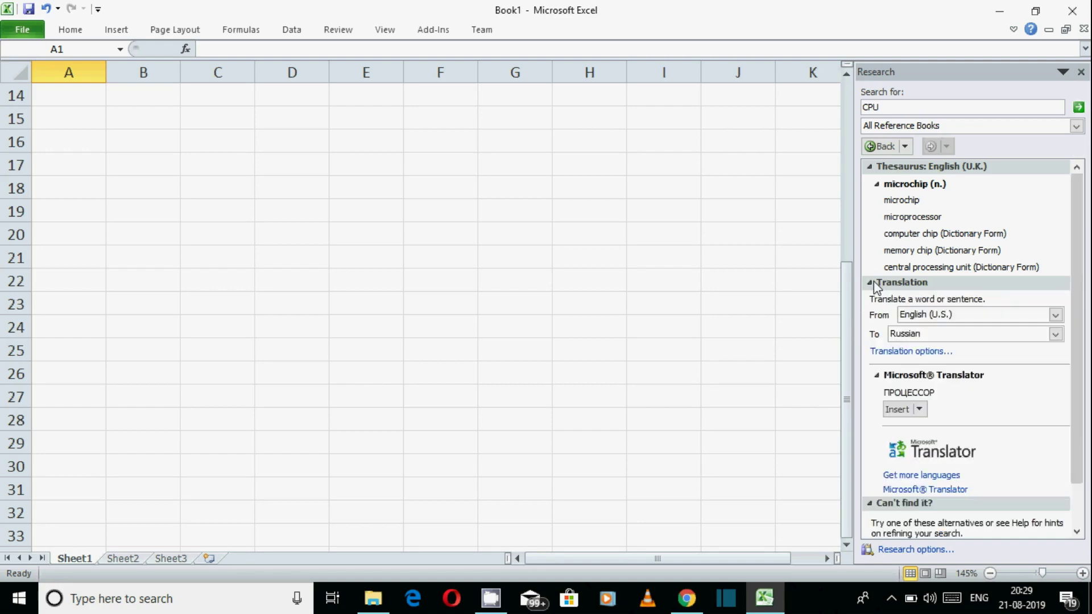
{"action": "left_click", "coordinate": [875, 286]}
{"action": "left_click", "coordinate": [874, 286]}
{"action": "left_click", "coordinate": [336, 31]}
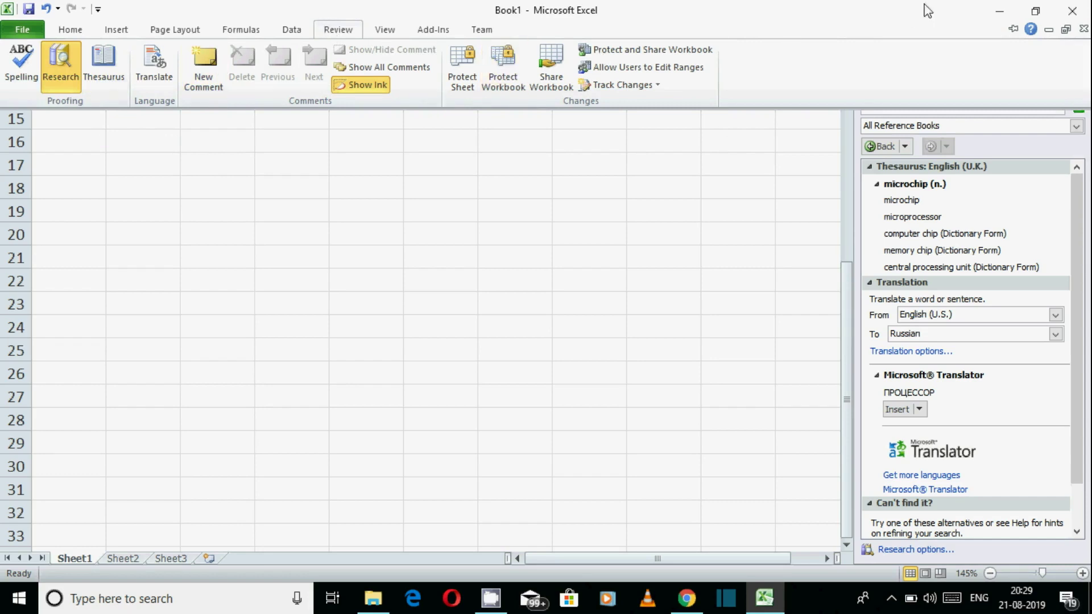
{"action": "left_click", "coordinate": [883, 181]}
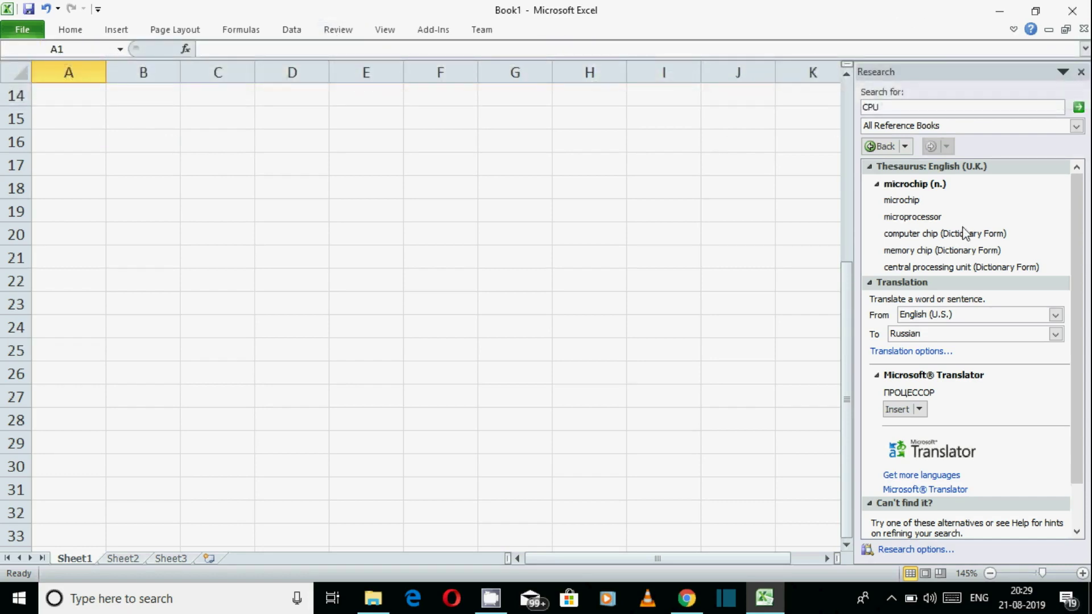
{"action": "left_click", "coordinate": [338, 31]}
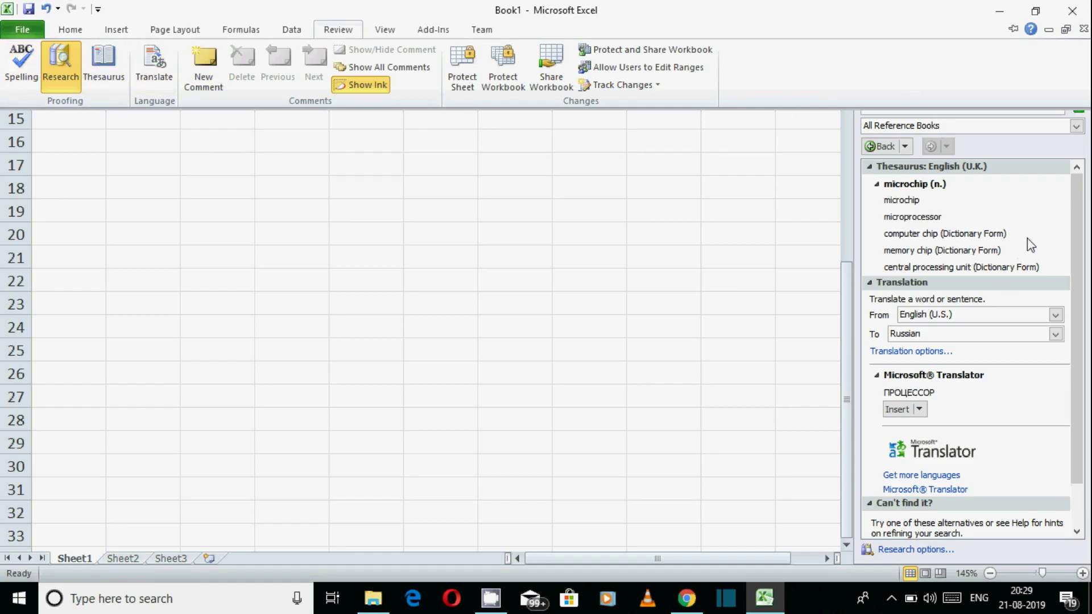
{"action": "left_click", "coordinate": [1078, 222]}
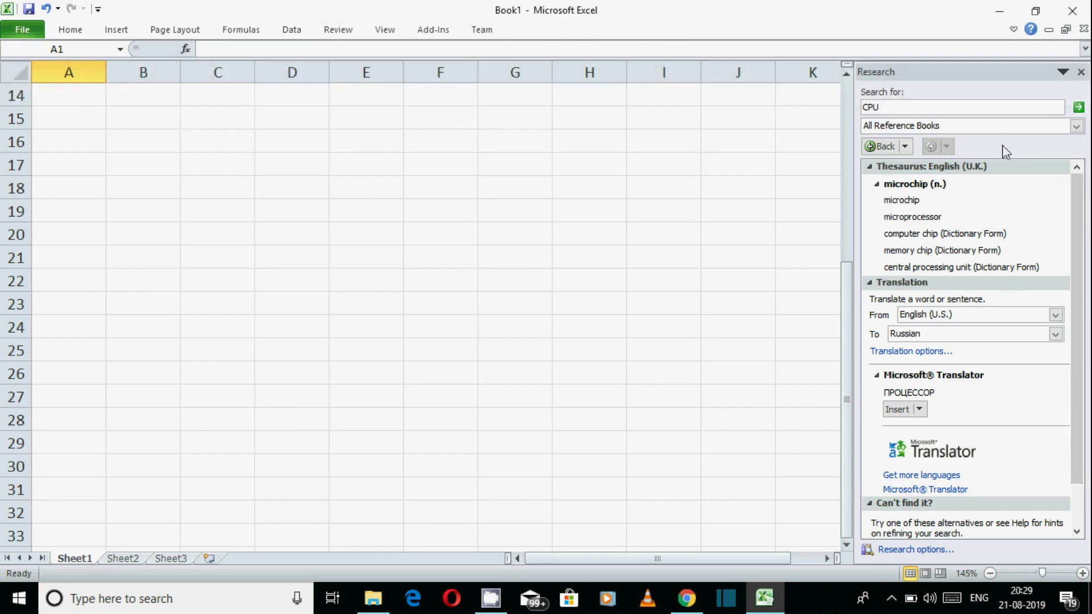
- Replace the research term with "learn" and search All Reference Books
{"action": "left_click_drag", "start_coordinate": [900, 106], "coordinate": [859, 115]}
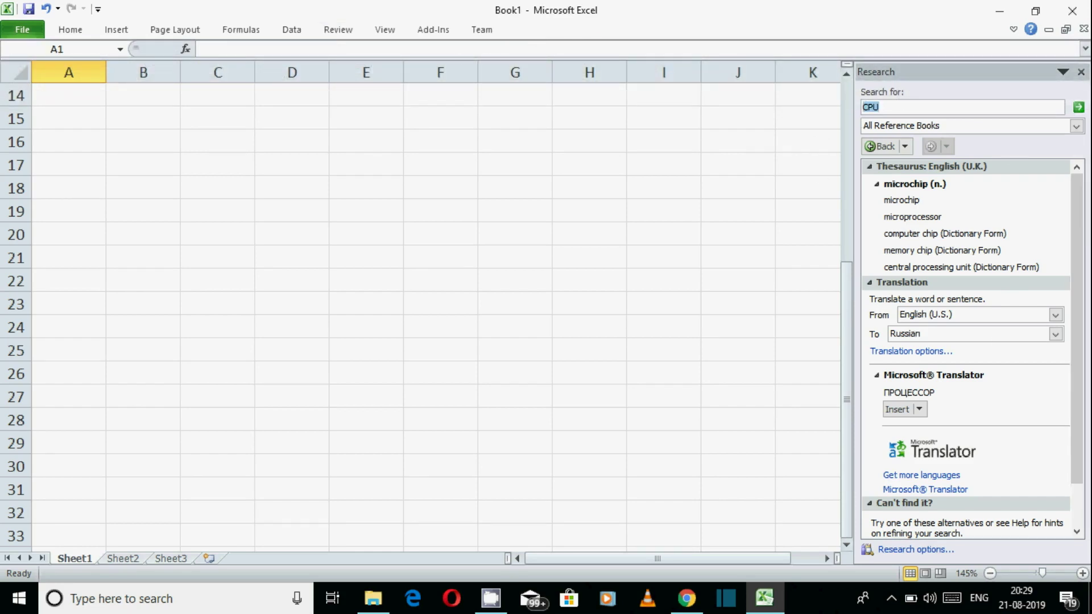
{"action": "key", "text": "BackSpace"}
{"action": "left_click", "coordinate": [1080, 108]}
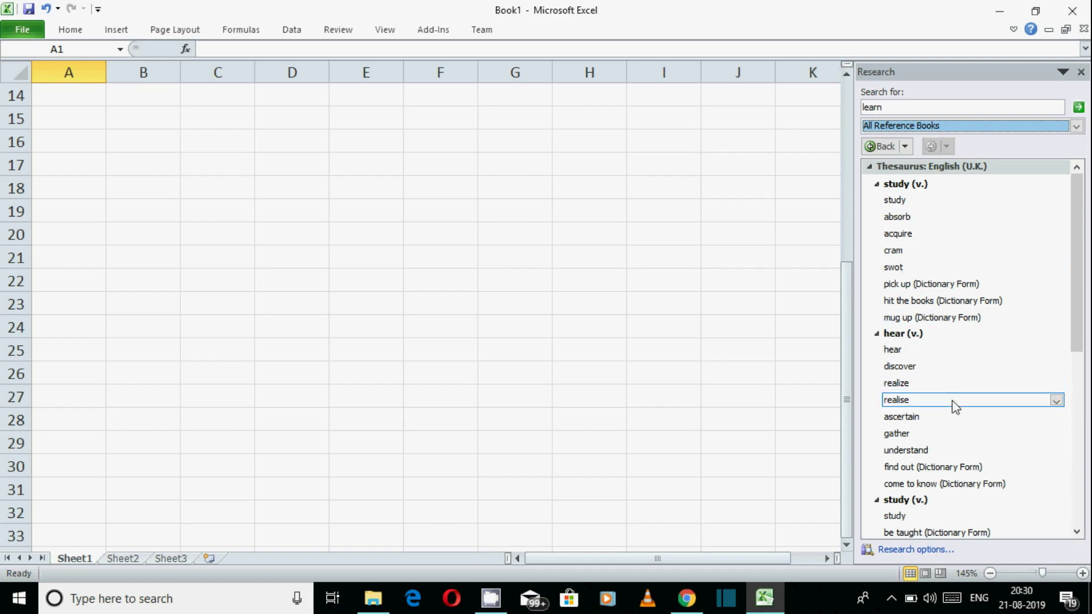
- Examine the English (U.K.) synonyms for "learn", and collapse the Translation and thesaurus sections
{"action": "scroll", "coordinate": [952, 402], "scroll_direction": "down", "scroll_amount": 1}
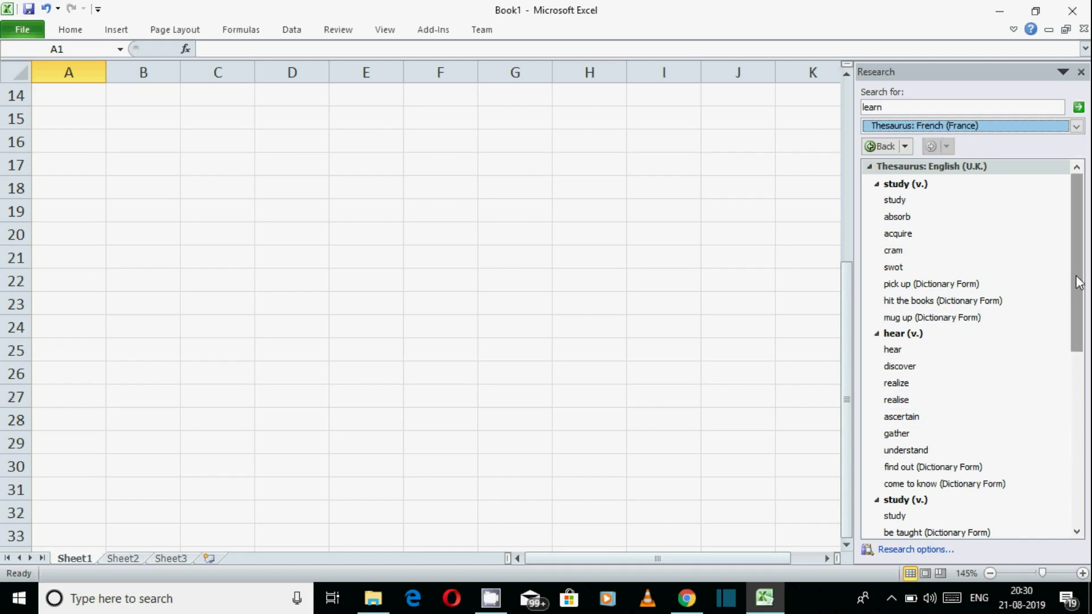
{"action": "left_click_drag", "start_coordinate": [1076, 280], "coordinate": [1078, 341]}
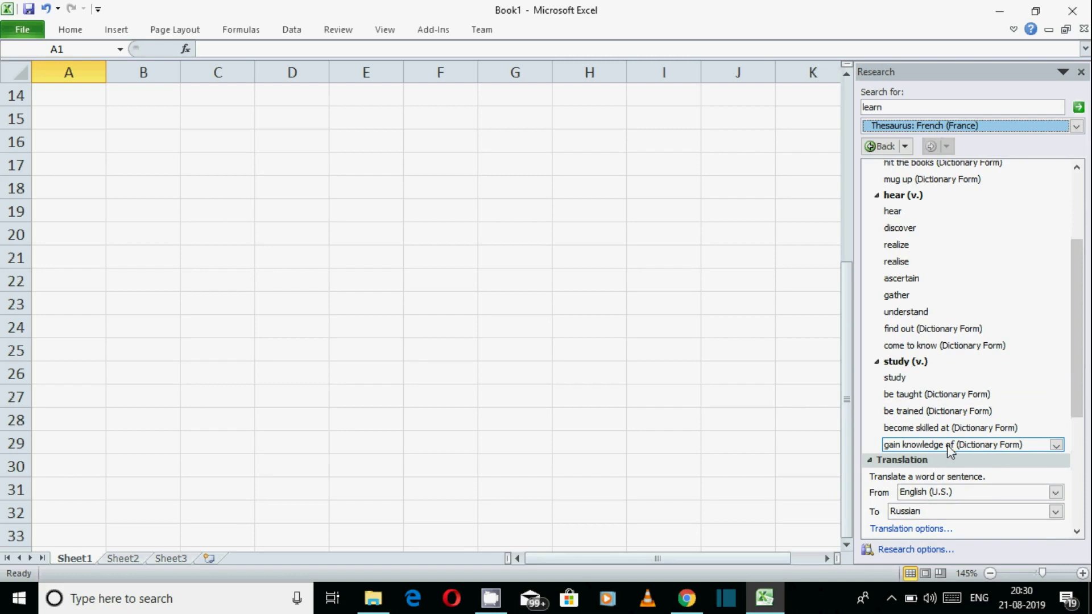
{"action": "left_click_drag", "start_coordinate": [1077, 371], "coordinate": [1076, 430]}
{"action": "left_click", "coordinate": [869, 355]}
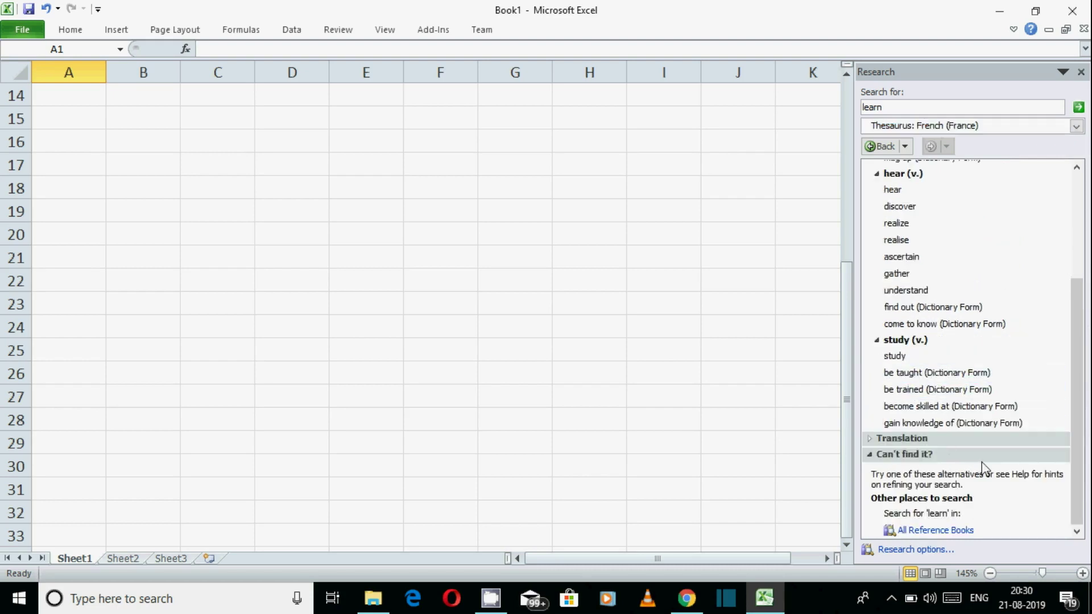
{"action": "left_click_drag", "start_coordinate": [1080, 356], "coordinate": [1080, 244]}
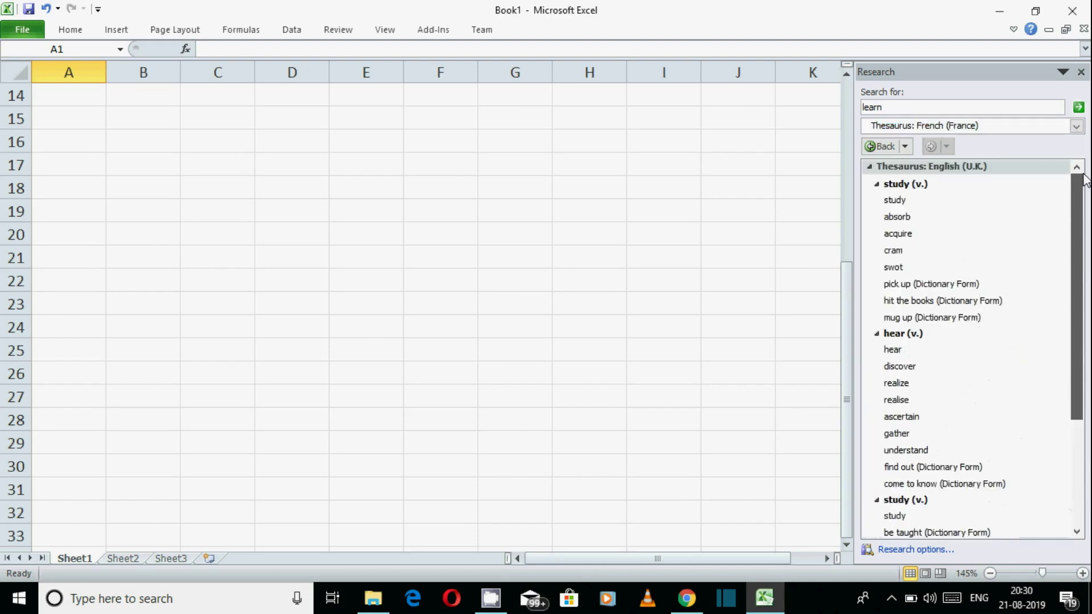
{"action": "left_click", "coordinate": [875, 184]}
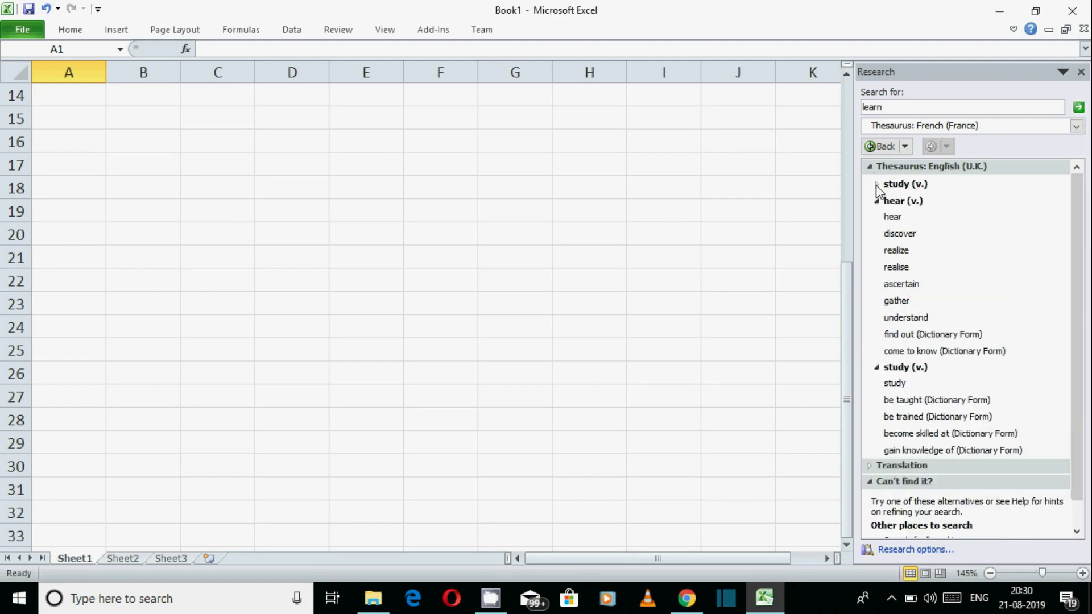
{"action": "left_click", "coordinate": [869, 166]}
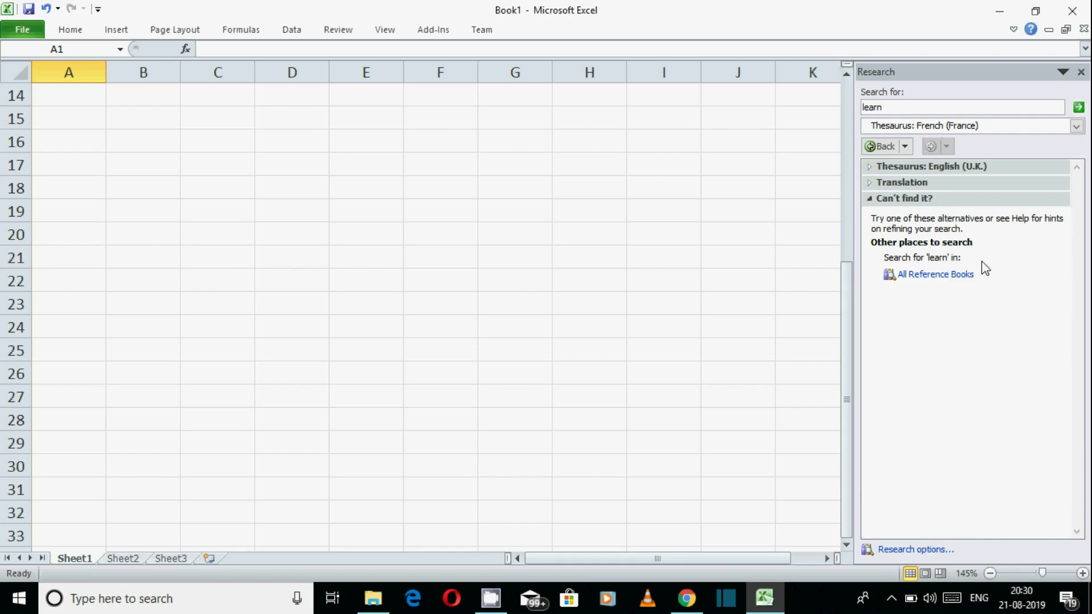
- Enter the placeholder text "dfgdf" in cell C18
{"action": "left_click", "coordinate": [251, 195]}
{"action": "left_click", "coordinate": [271, 194]}
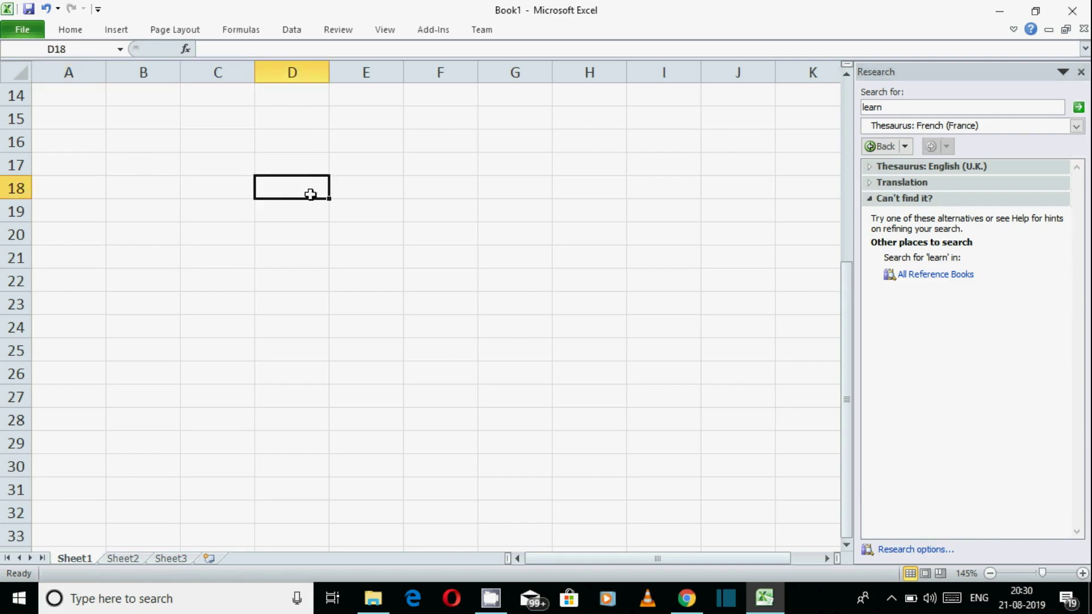
{"action": "left_click", "coordinate": [216, 188]}
{"action": "type", "text": "dfgdf"}
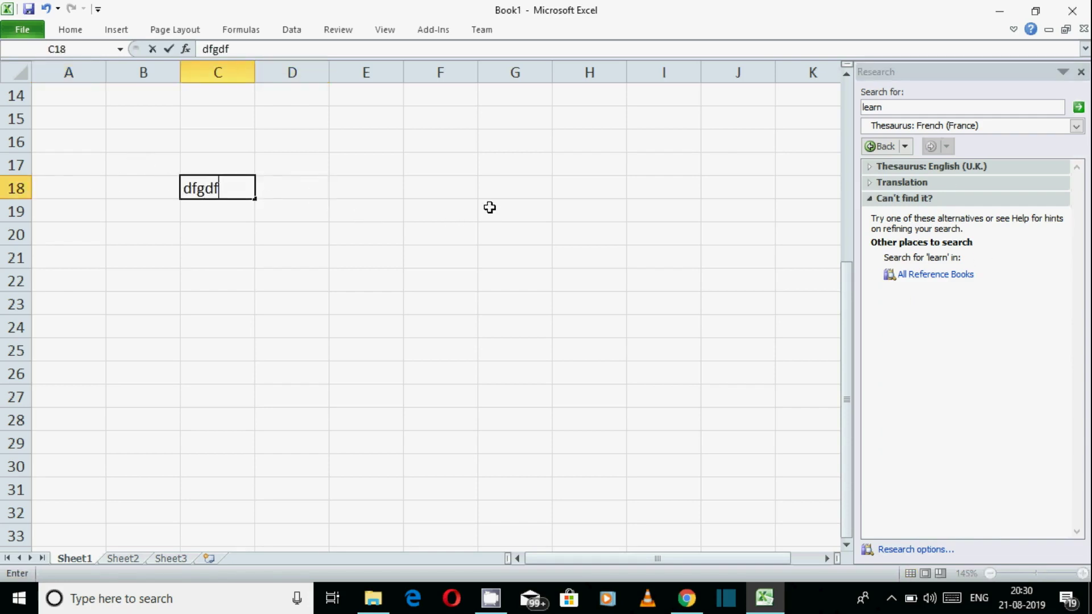
{"action": "key", "text": "shift+Left"}
{"action": "key", "text": "shift+Left"}
{"action": "key", "text": "Right"}
- Replace the text in cell C18 with "go" and keep that cell selected
{"action": "key", "text": "Down"}
{"action": "key", "text": "Up"}
{"action": "key", "text": "Left"}
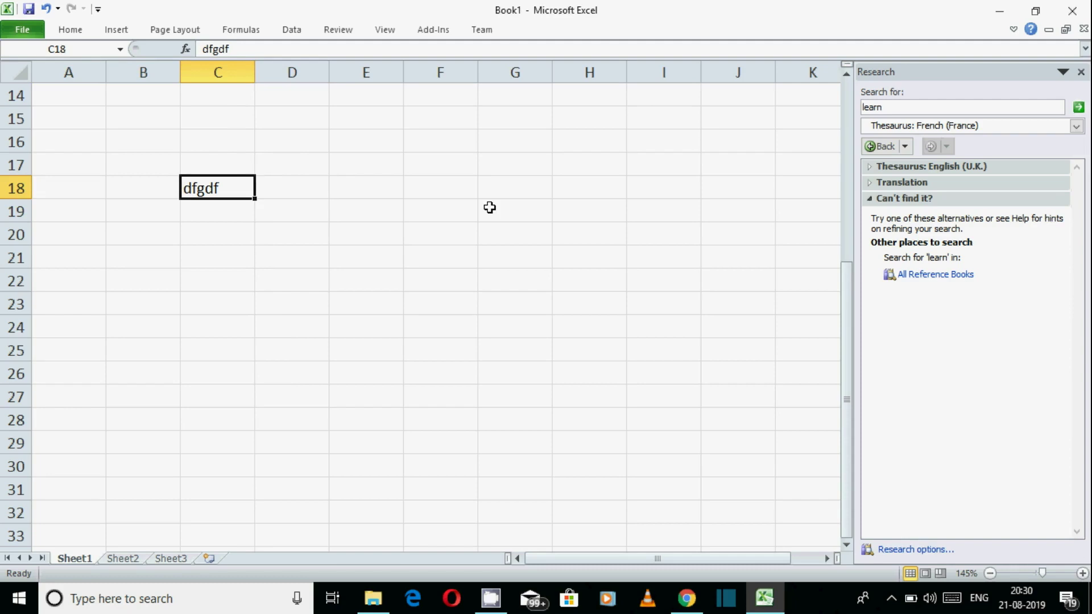
{"action": "type", "text": "go"}
{"action": "key", "text": "Return"}
{"action": "key", "text": "Up"}
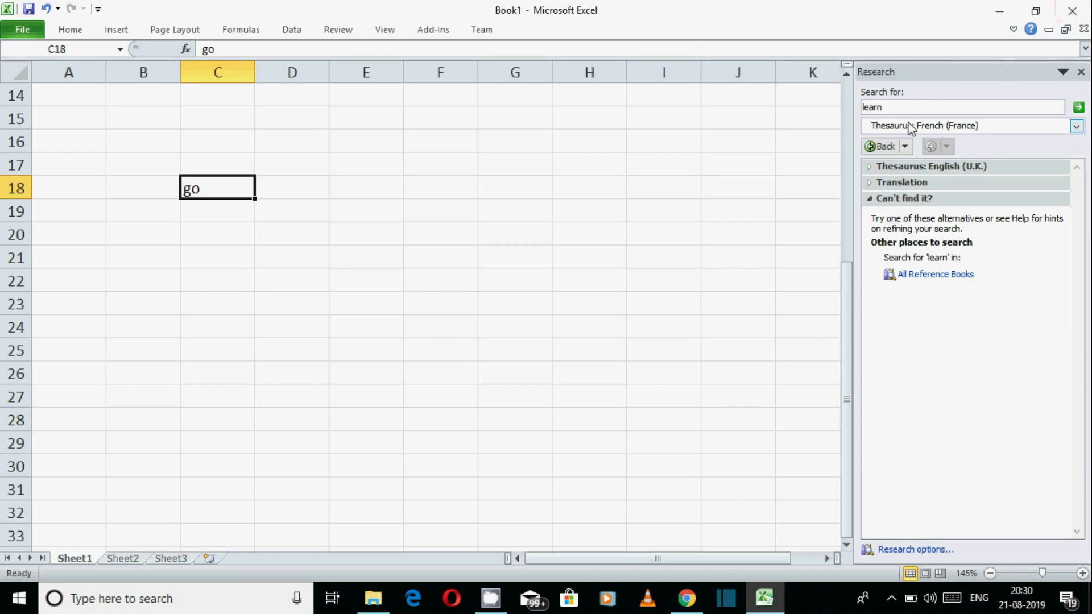
- Search for "go" in the French (France) thesaurus of the Research pane
{"action": "double_click", "coordinate": [900, 105]}
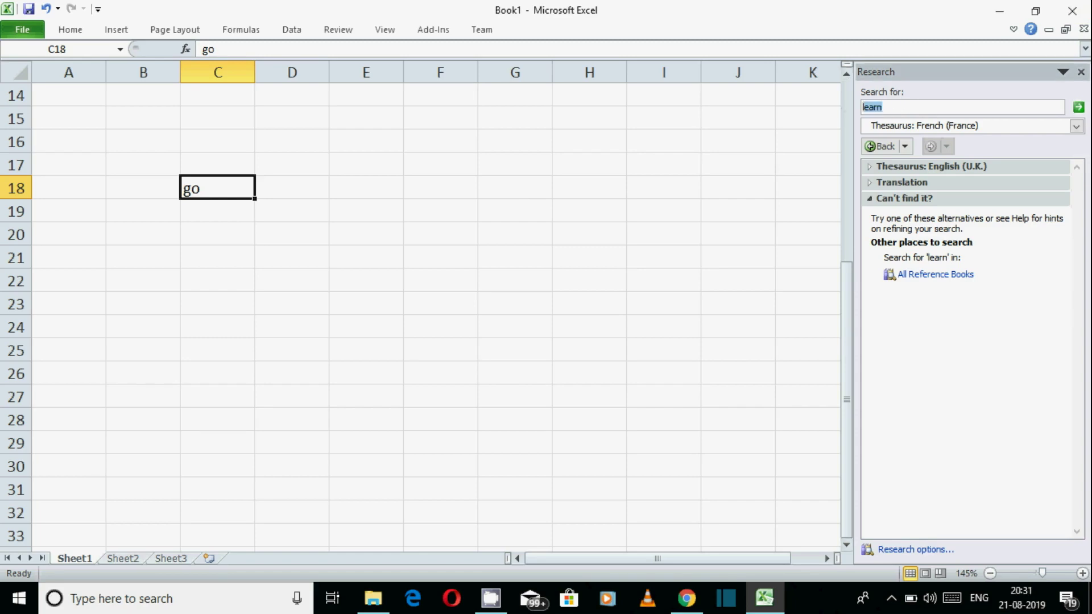
{"action": "type", "text": "go"}
{"action": "key", "text": "Return"}
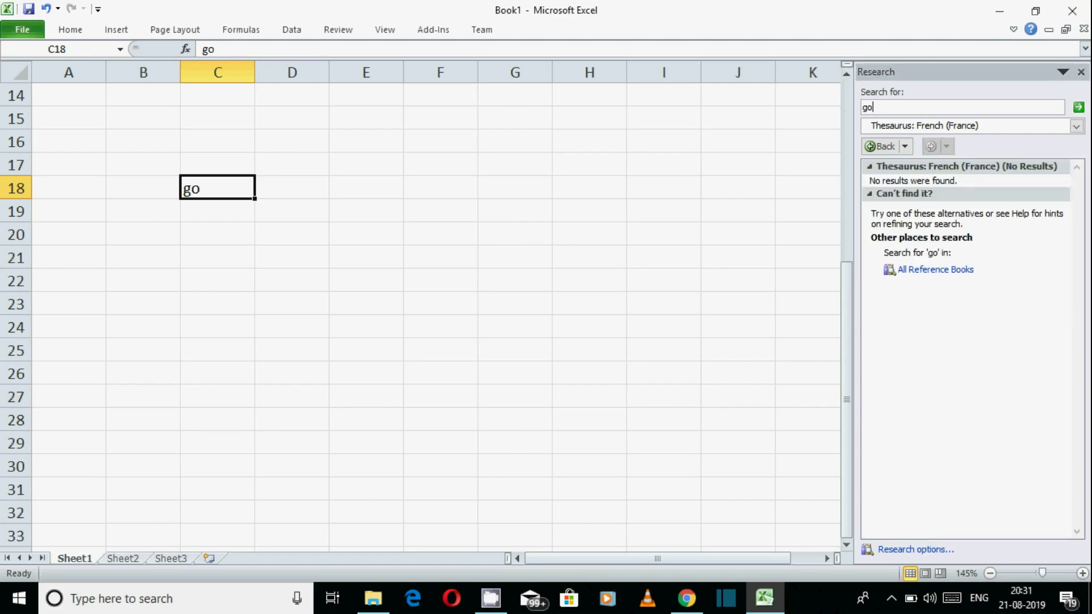
{"action": "left_click", "coordinate": [869, 168]}
{"action": "left_click", "coordinate": [869, 168]}
{"action": "left_click", "coordinate": [1079, 108]}
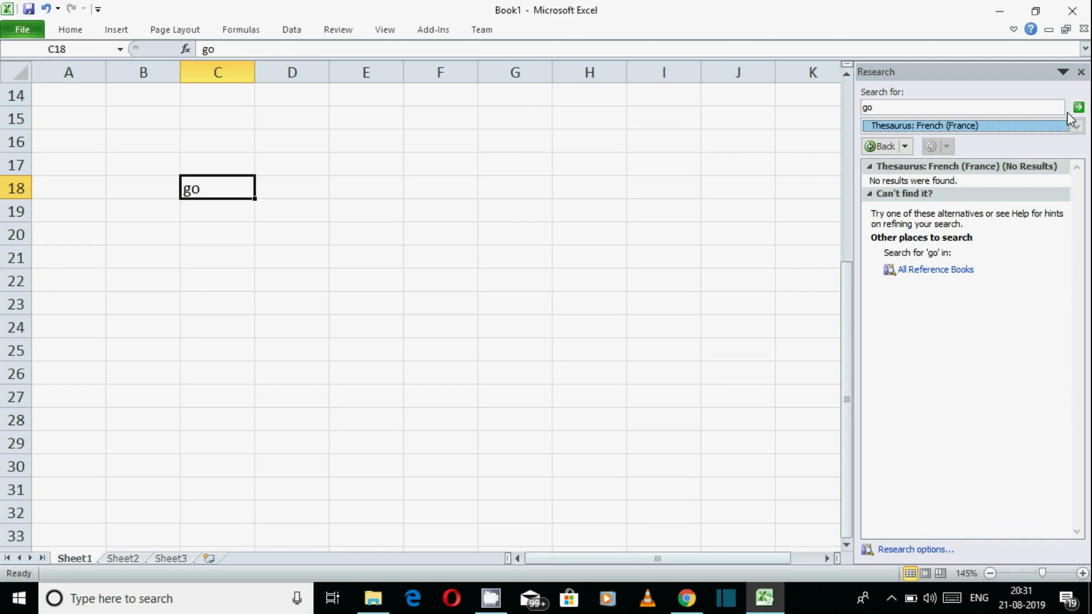
- Switch the search for "go" to All Reference Books and examine the English (U.K.) thesaurus synonyms
{"action": "left_click", "coordinate": [1077, 126]}
{"action": "left_click", "coordinate": [927, 141]}
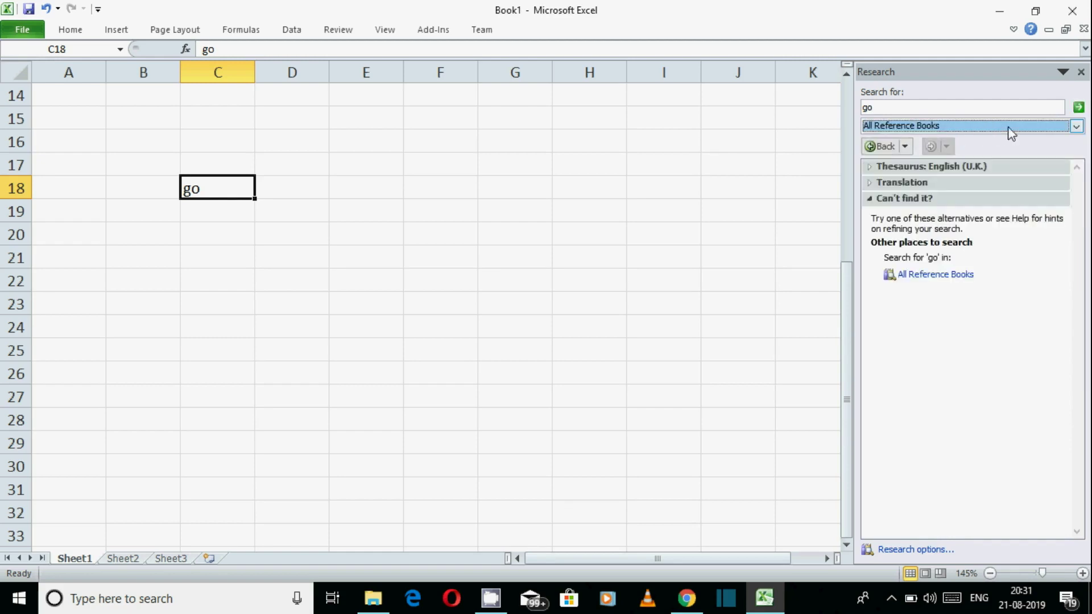
{"action": "left_click", "coordinate": [870, 166]}
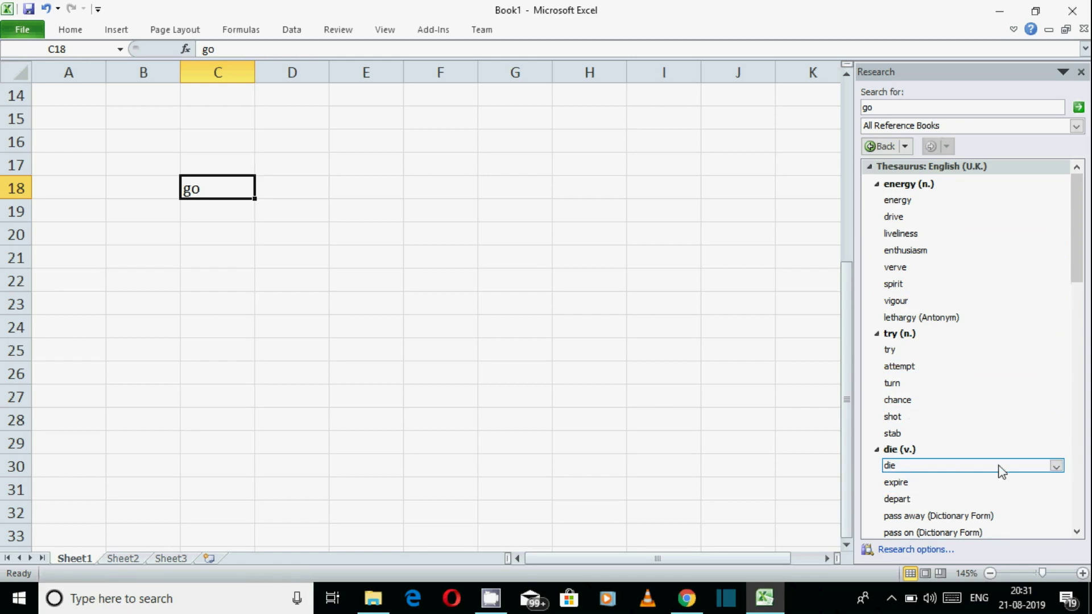
{"action": "scroll", "coordinate": [999, 468], "scroll_direction": "down", "scroll_amount": 2}
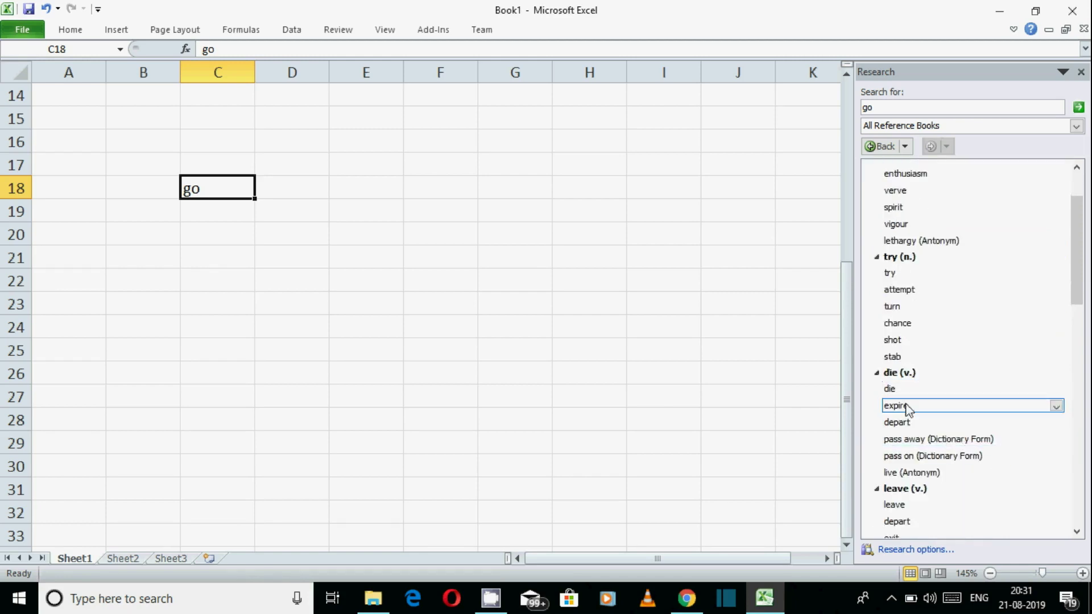
- Replace "go" in cell C18 with the synonym "vigour" from the energy (n.) group of the English (U.K.) thesaurus results
{"action": "scroll", "coordinate": [958, 443], "scroll_direction": "down", "scroll_amount": 3}
{"action": "scroll", "coordinate": [940, 451], "scroll_direction": "down", "scroll_amount": 2}
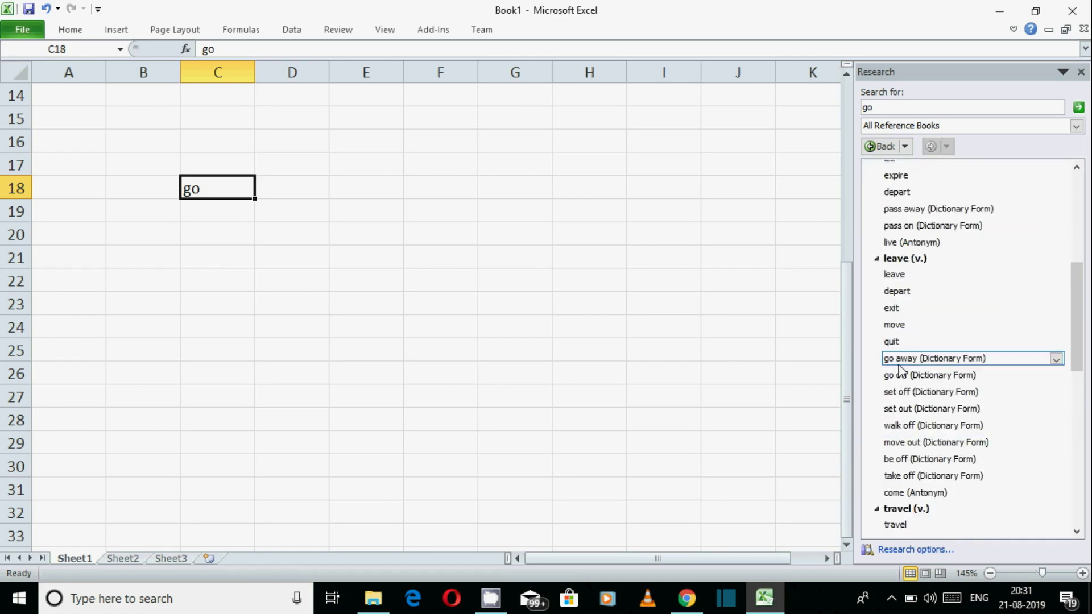
{"action": "scroll", "coordinate": [913, 455], "scroll_direction": "down", "scroll_amount": 3}
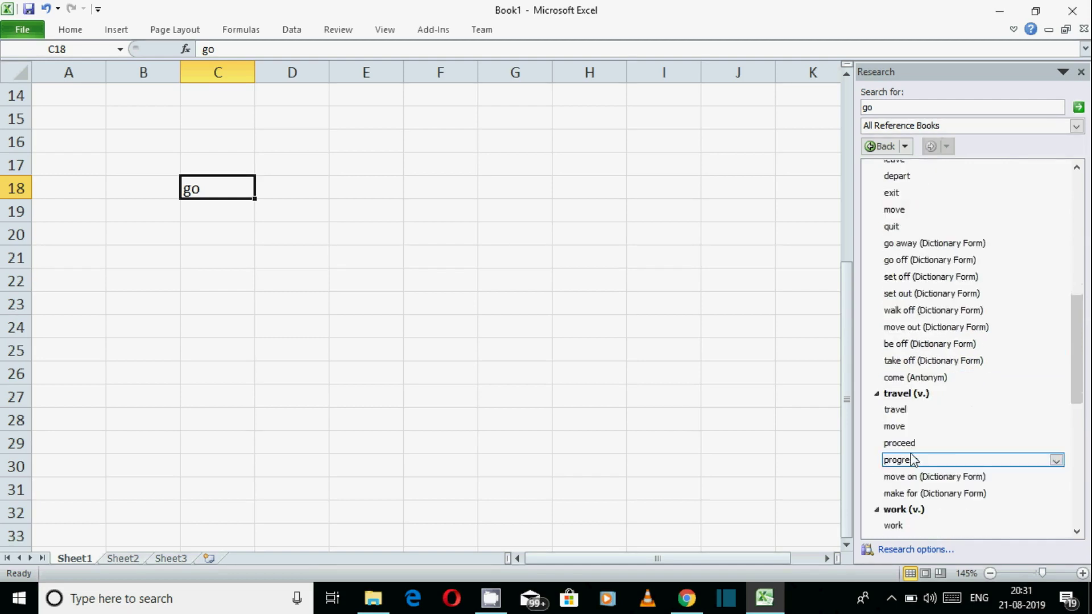
{"action": "scroll", "coordinate": [942, 418], "scroll_direction": "down", "scroll_amount": 3}
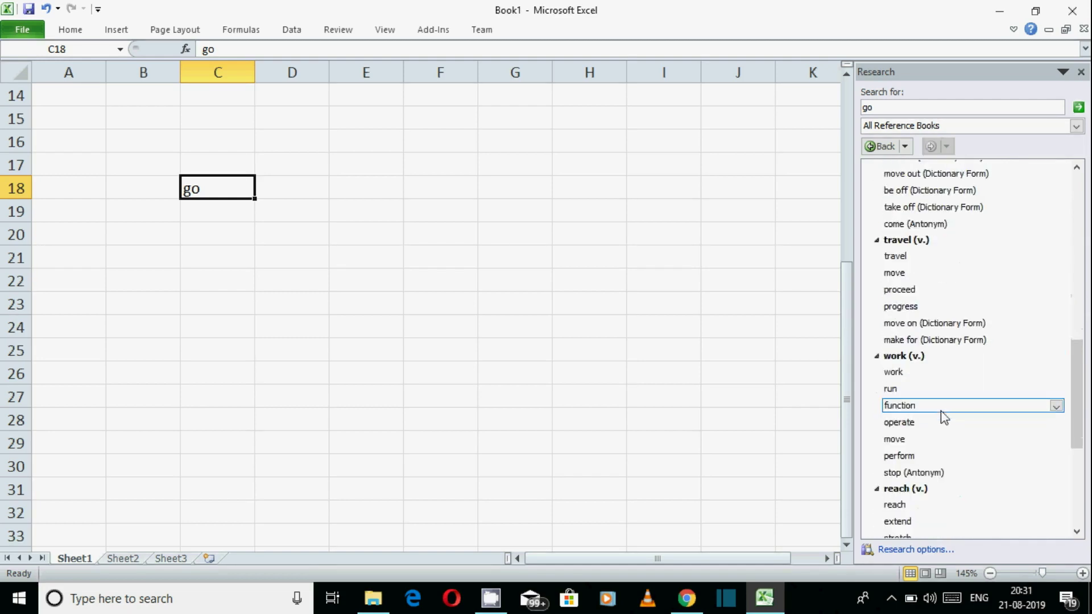
{"action": "scroll", "coordinate": [943, 423], "scroll_direction": "down", "scroll_amount": 5}
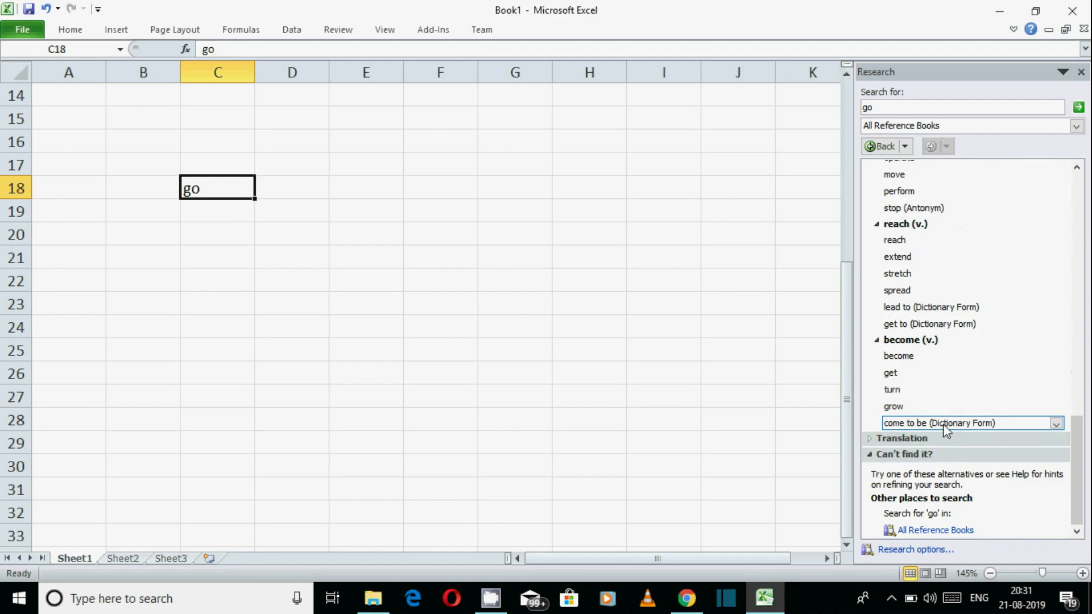
{"action": "scroll", "coordinate": [943, 424], "scroll_direction": "up", "scroll_amount": 10}
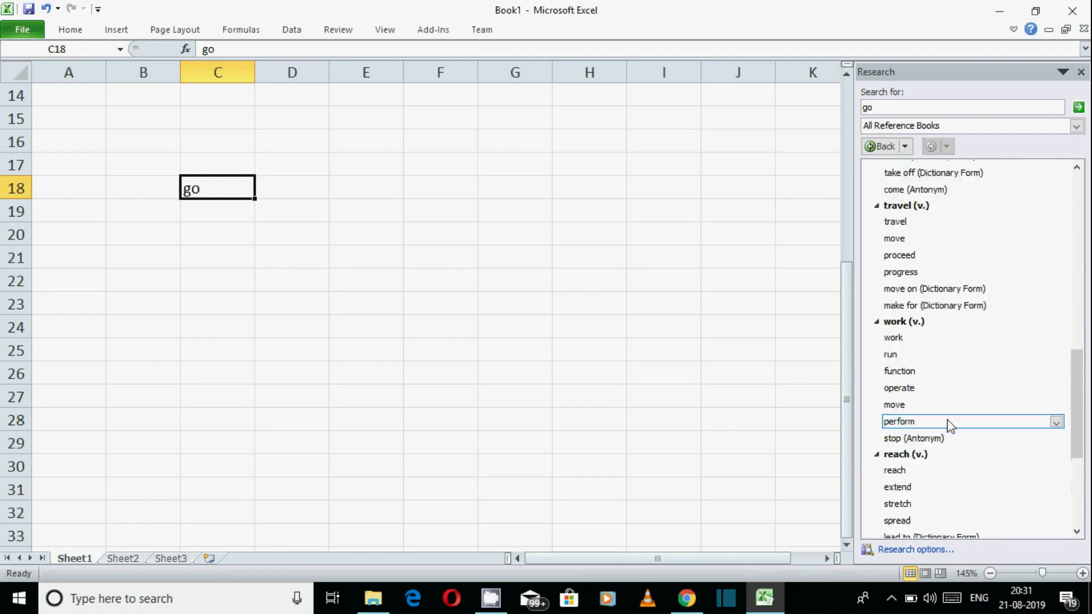
{"action": "scroll", "coordinate": [955, 405], "scroll_direction": "up", "scroll_amount": 3}
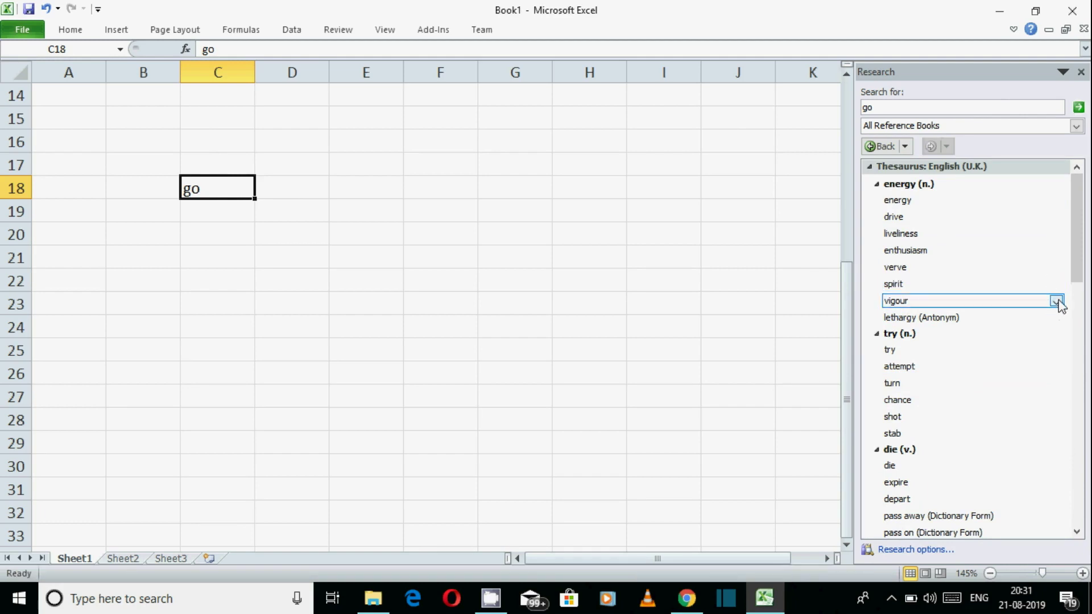
{"action": "left_click", "coordinate": [1056, 301]}
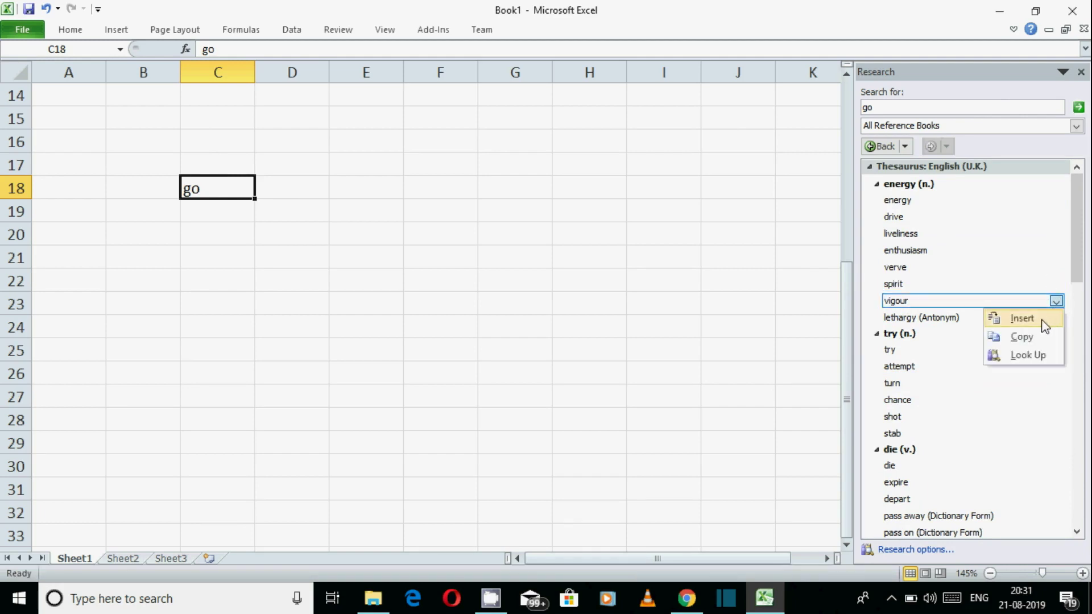
{"action": "left_click", "coordinate": [1045, 322]}
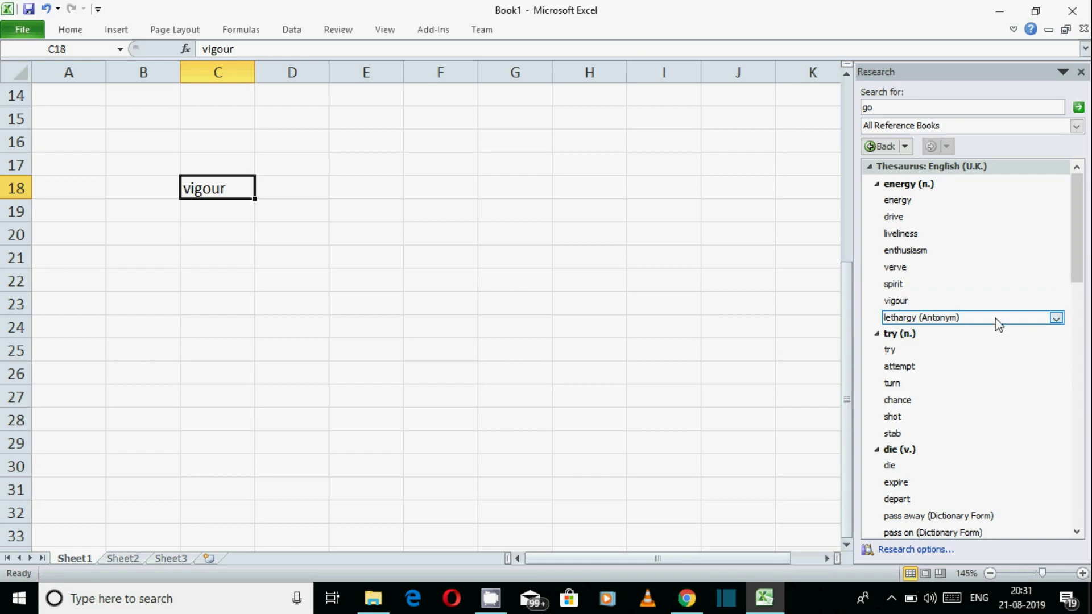
- Insert the antonym "lethargy" from the energy (n.) group into cell D18, beside "vigour"
{"action": "left_click", "coordinate": [285, 190]}
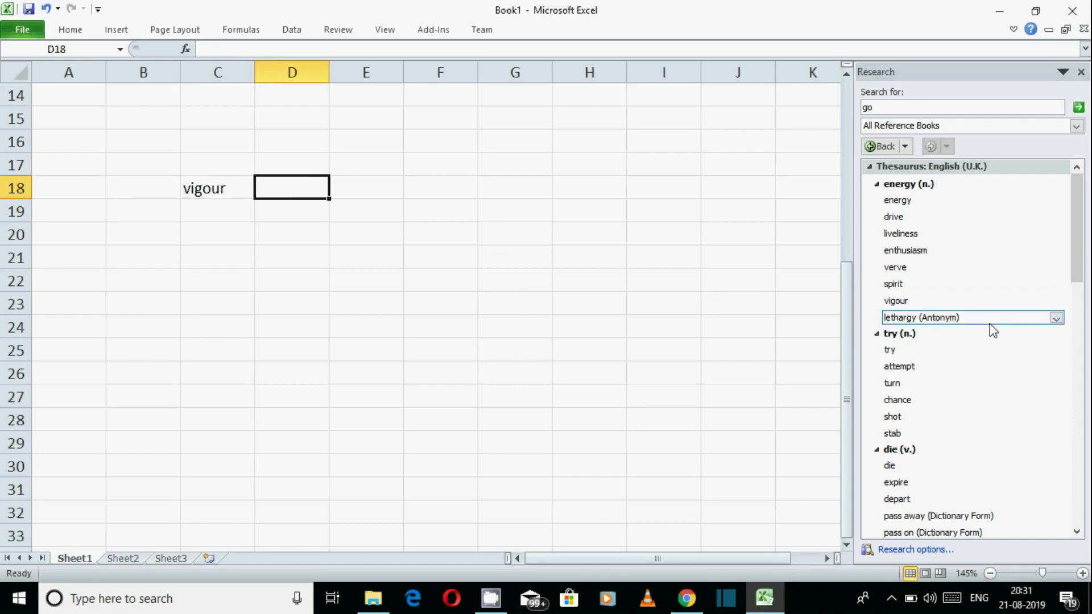
{"action": "left_click", "coordinate": [1056, 318]}
{"action": "left_click", "coordinate": [1022, 335]}
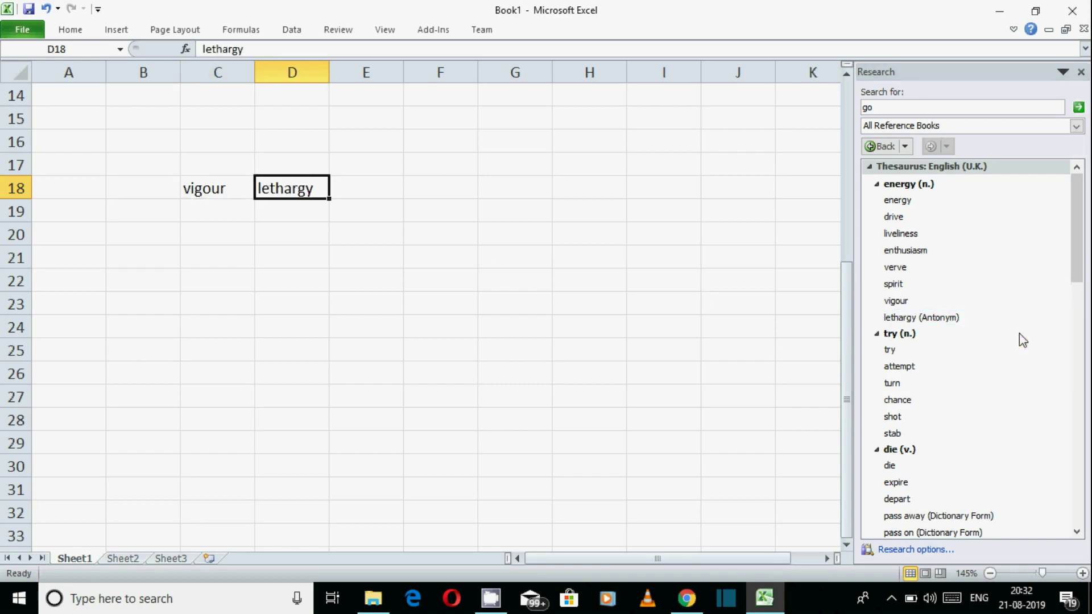
{"action": "left_click_drag", "start_coordinate": [188, 190], "coordinate": [273, 191]}
{"action": "left_click", "coordinate": [305, 289]}
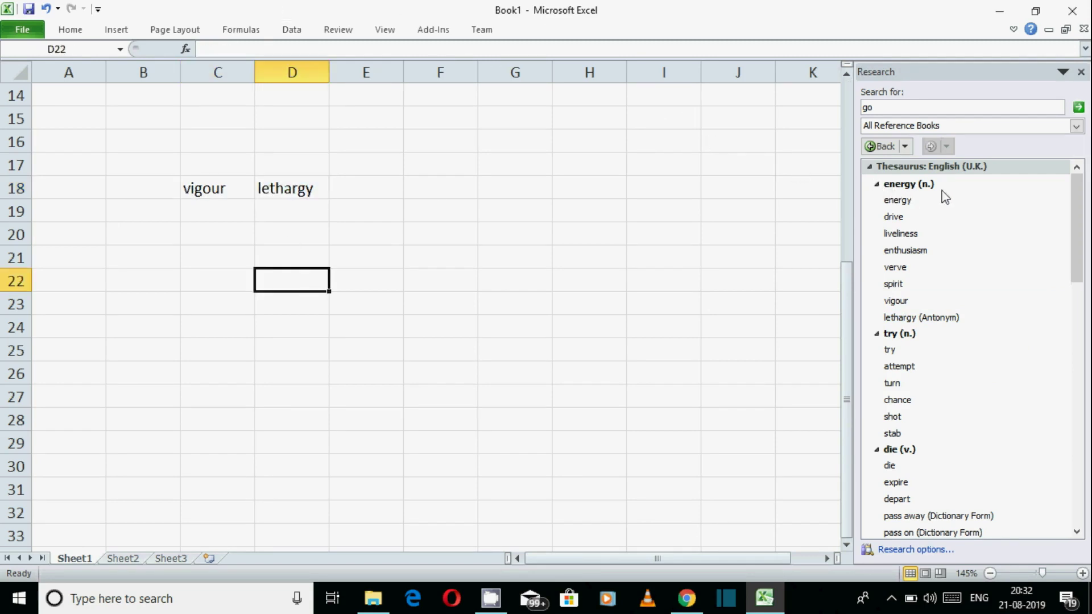
- Bring up the Thesaurus proofing tool
{"action": "left_click", "coordinate": [329, 30]}
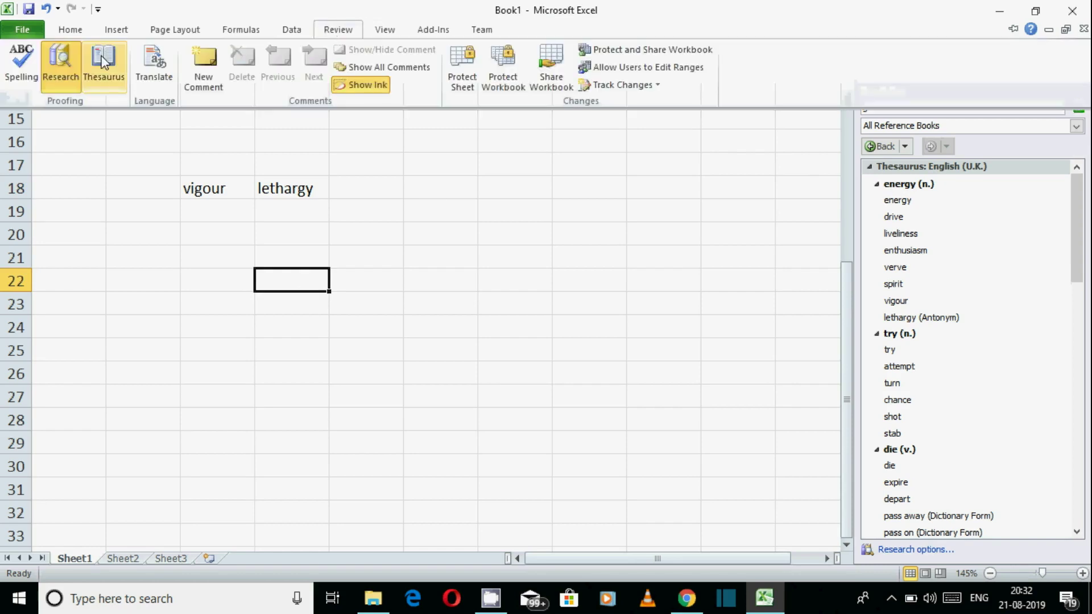